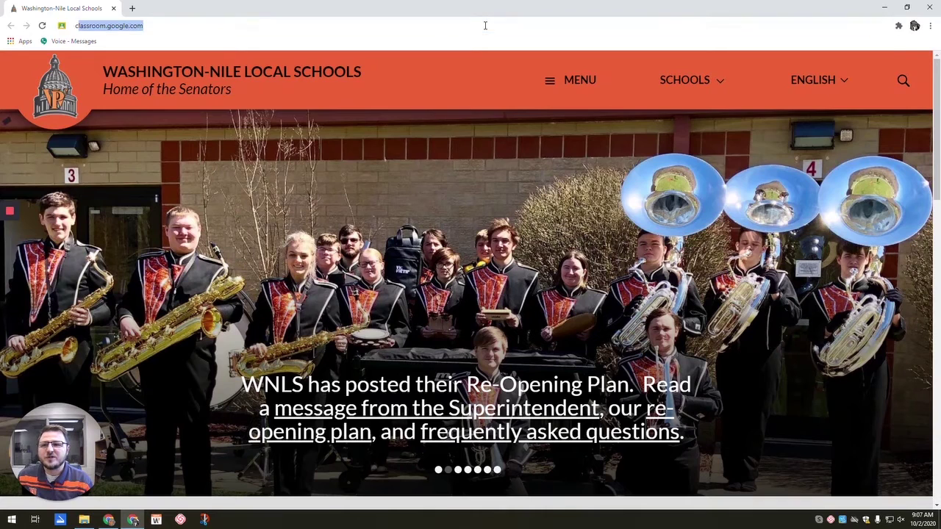
Go to classroom.google.com and open the Google Classroom Parent Training class
key(Return)
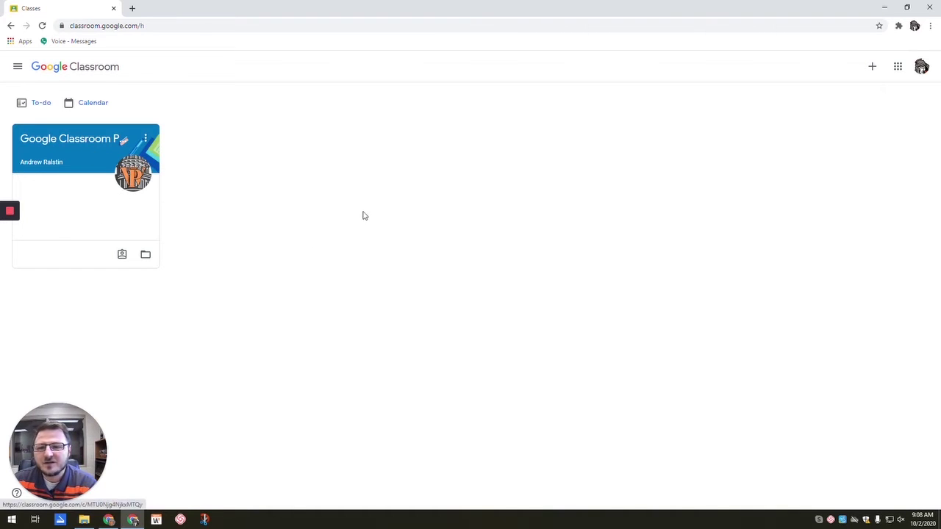
click(84, 147)
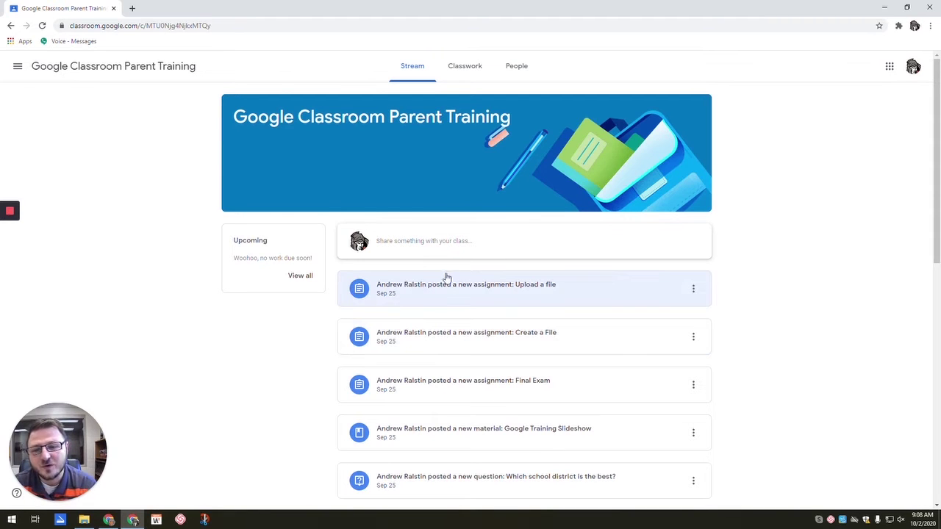
Look through the posts in the class stream and check the Upcoming notice for work due soon
scroll(454, 257, down, 2)
scroll(415, 186, down, 10)
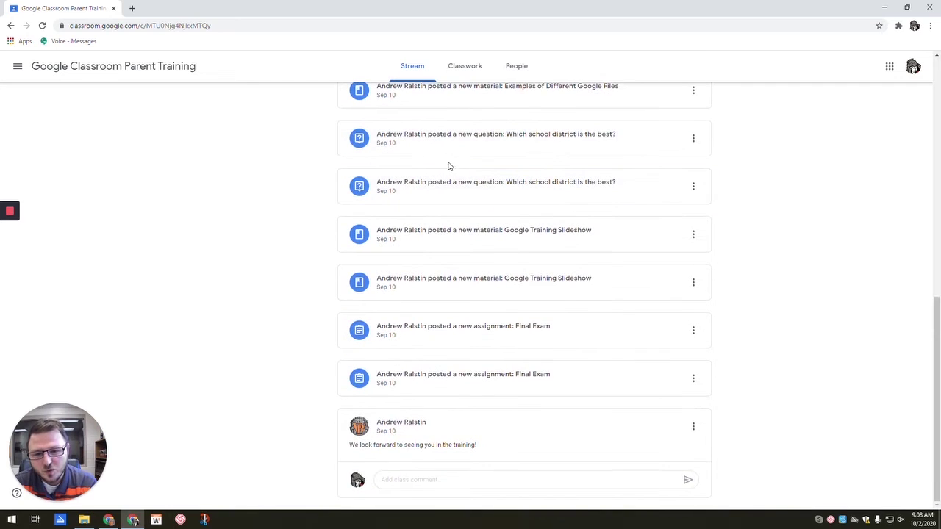
scroll(454, 167, up, 10)
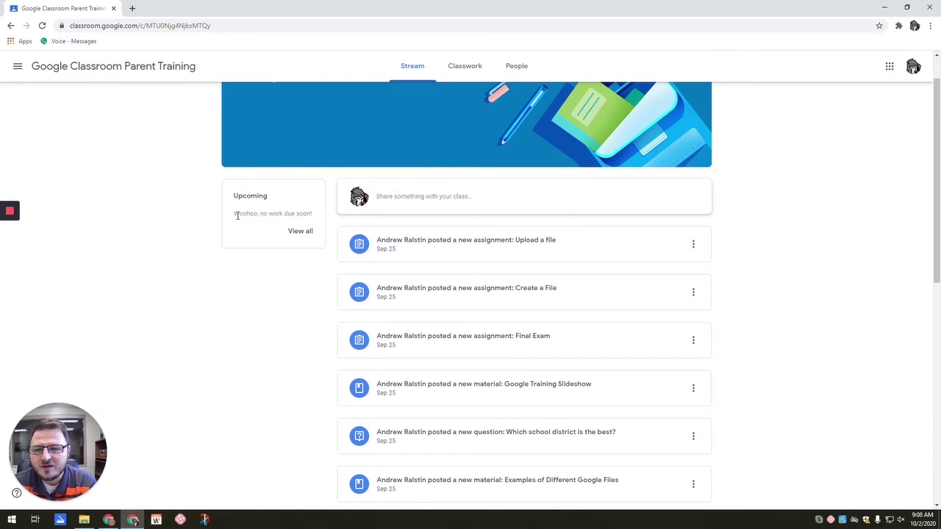
drag(234, 213, 316, 216)
click(297, 296)
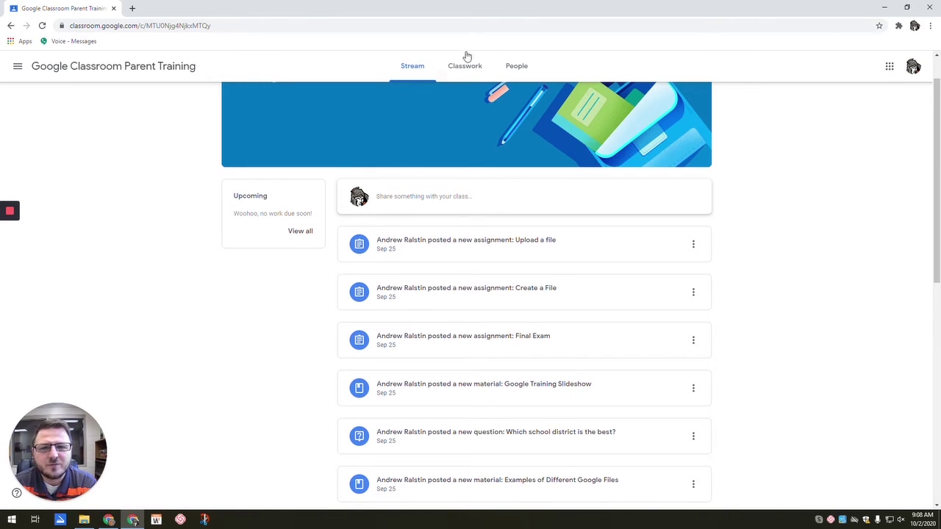
View the class's Classwork and expand the Google Training Slideshow material and the "Which school district is the best?" question under Video Training - Sept 25th
click(473, 74)
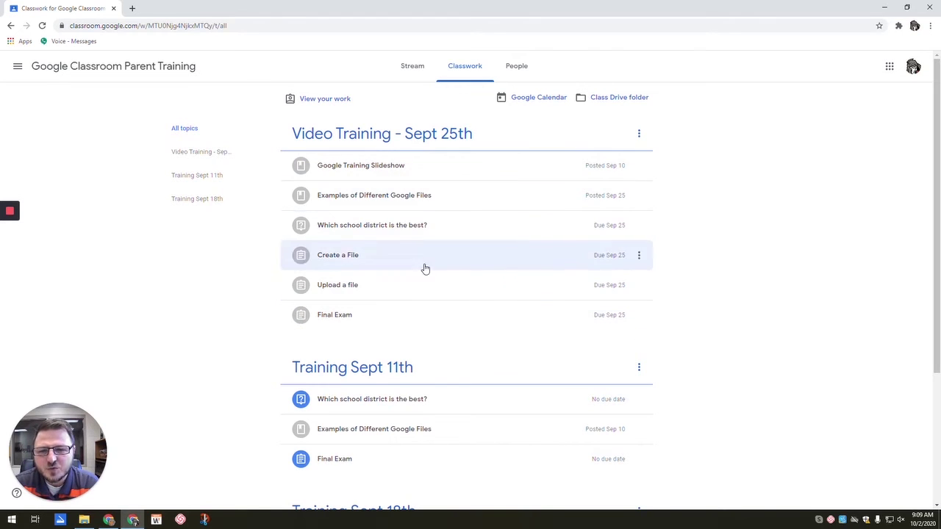
click(330, 167)
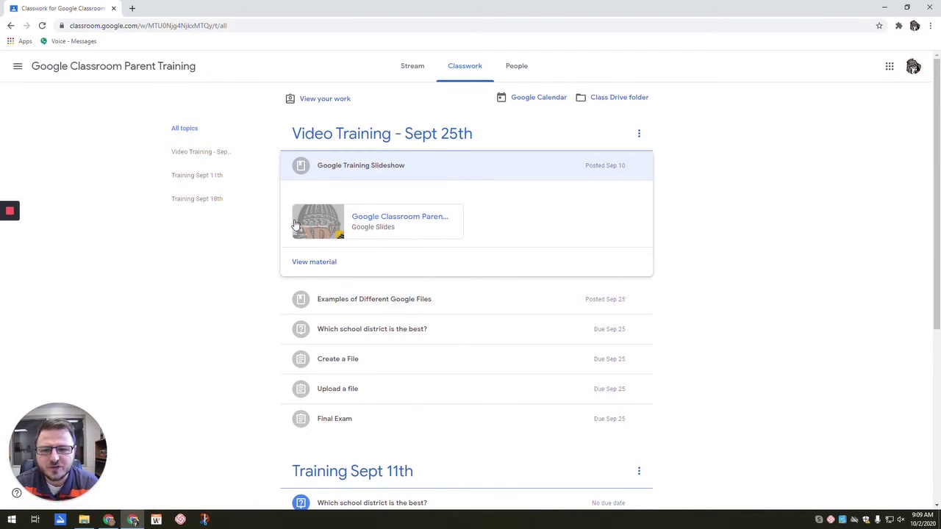
scroll(301, 253, down, 2)
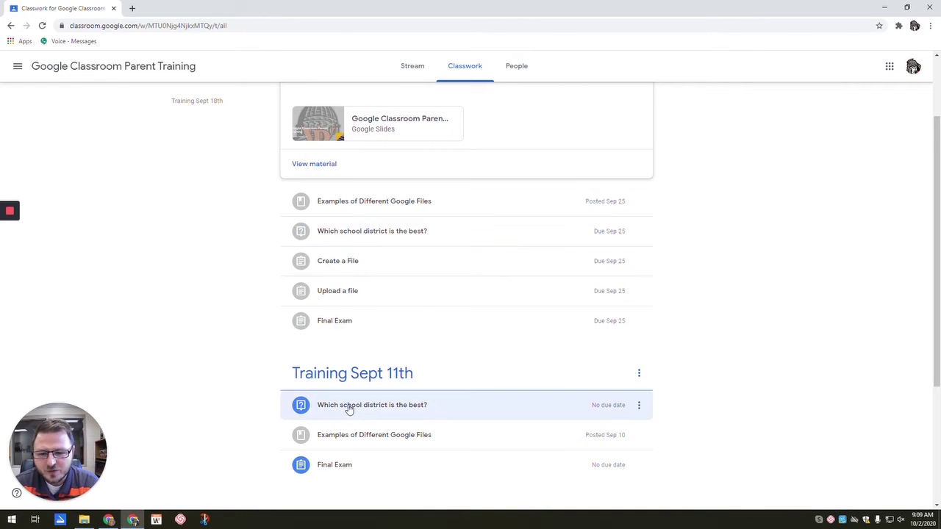
click(378, 232)
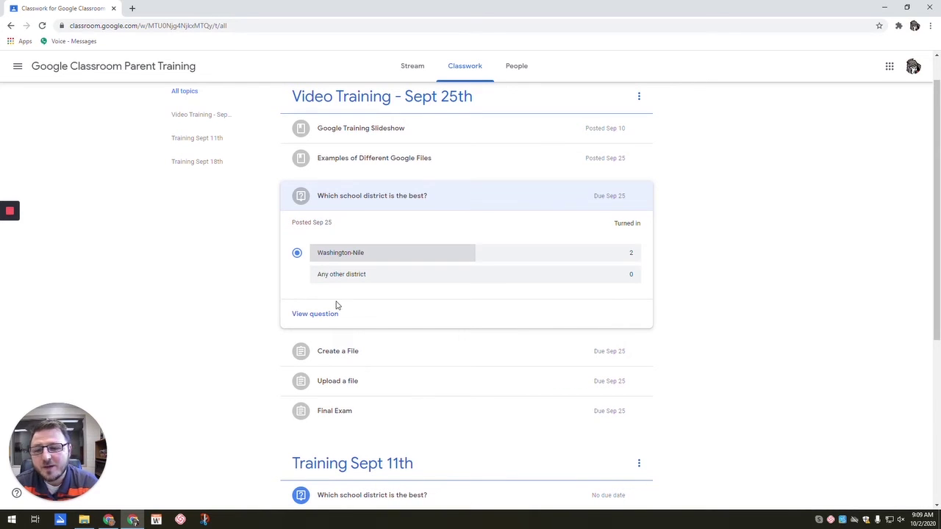
Open the full Create a File assignment under Video Training - Sept 25th and unsubmit its work
scroll(382, 295, down, 2)
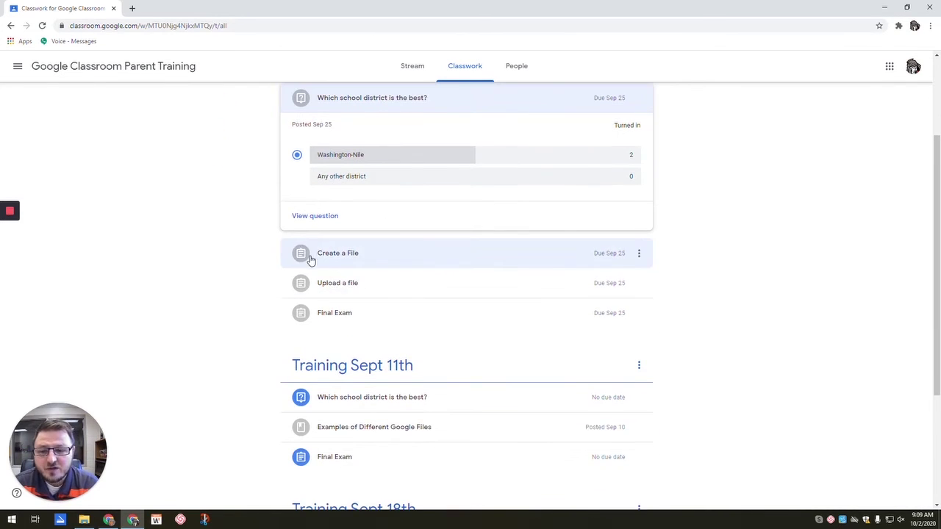
click(300, 259)
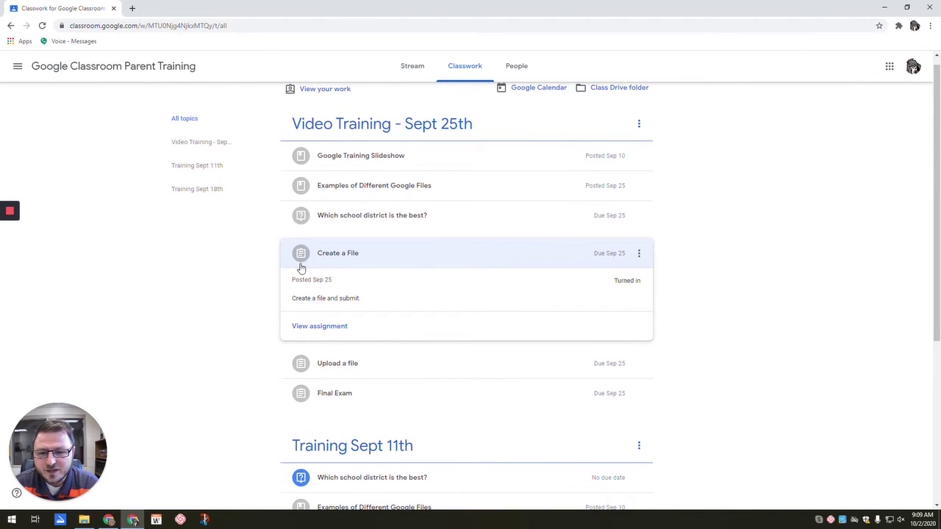
click(332, 332)
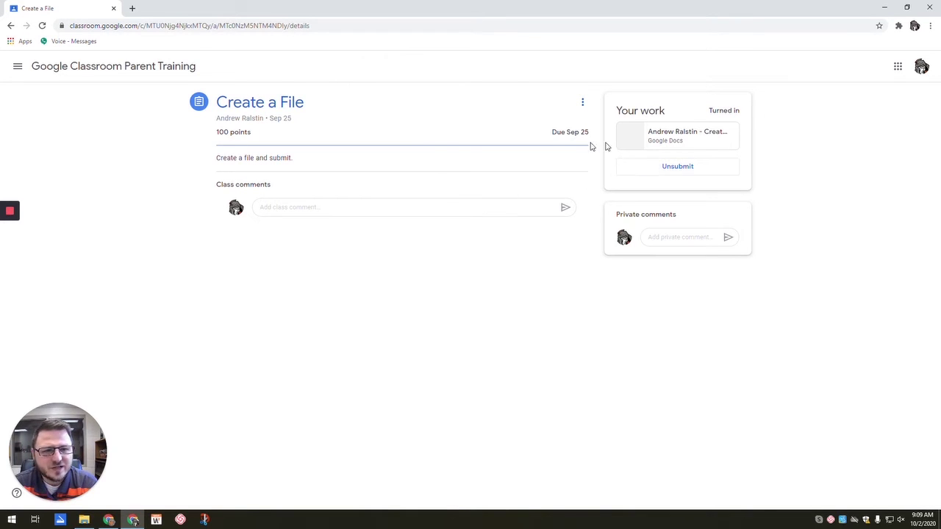
click(695, 169)
click(523, 314)
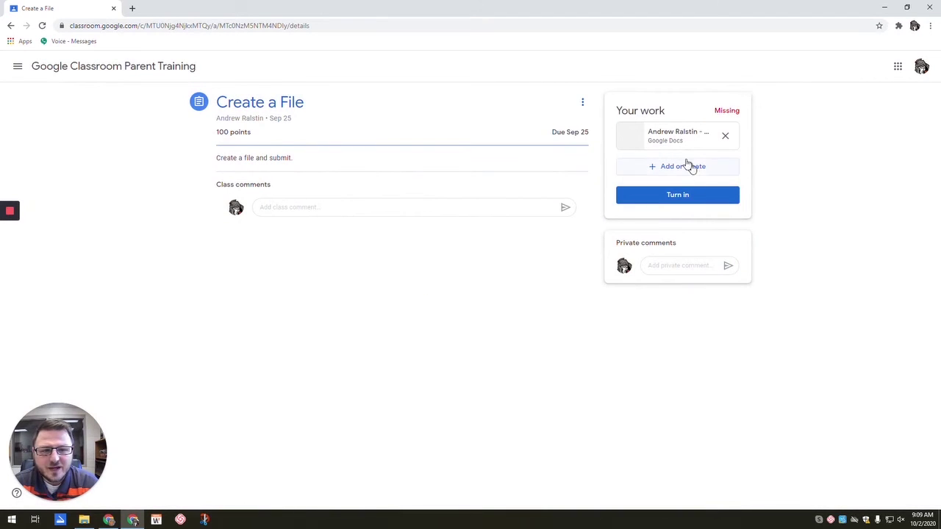
Check the options for adding or creating work, and turn in the Create a File assignment with its attached Google Doc
click(680, 170)
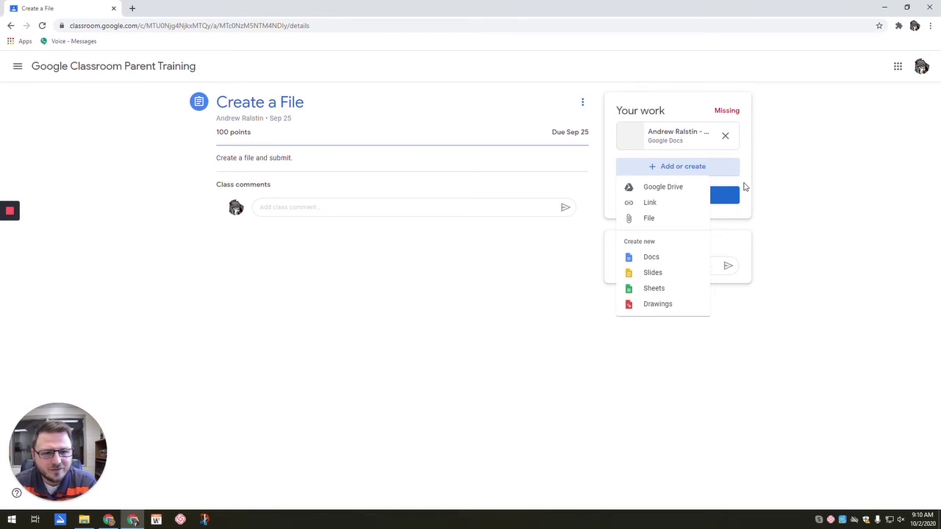
click(744, 187)
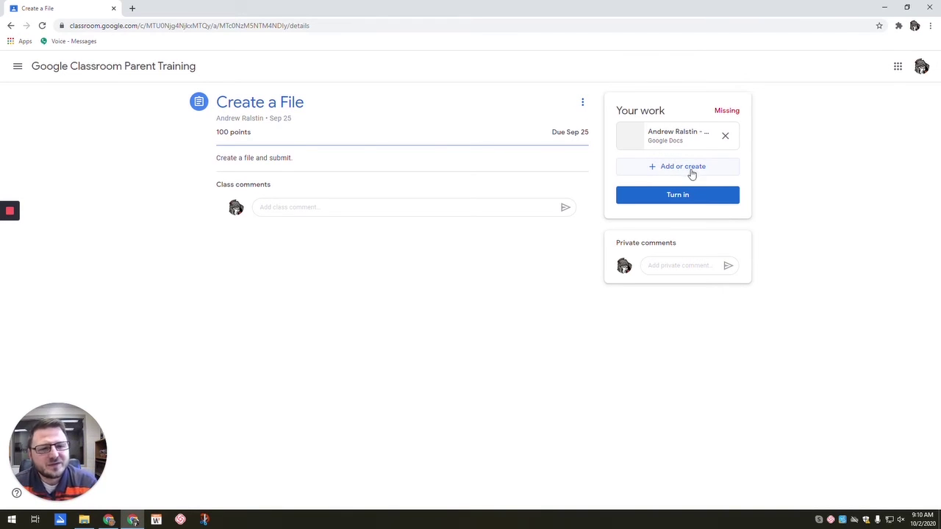
click(670, 197)
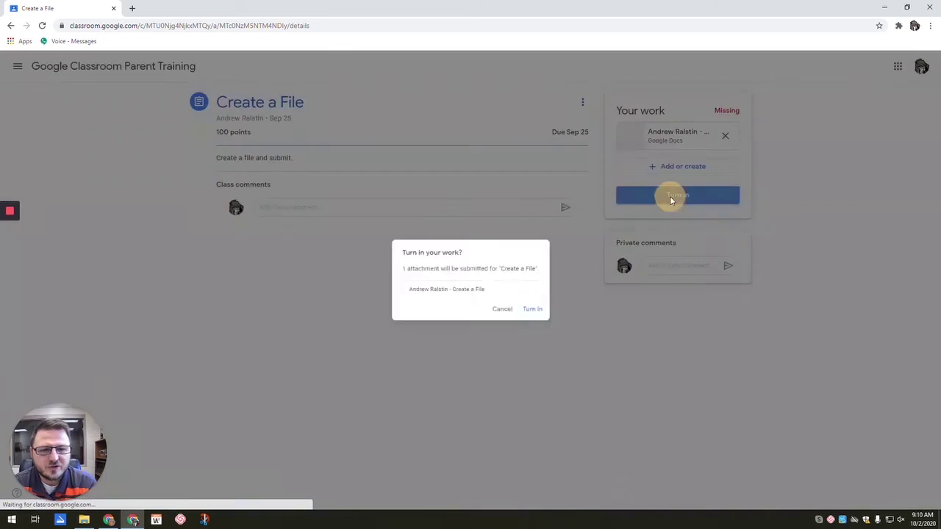
click(542, 314)
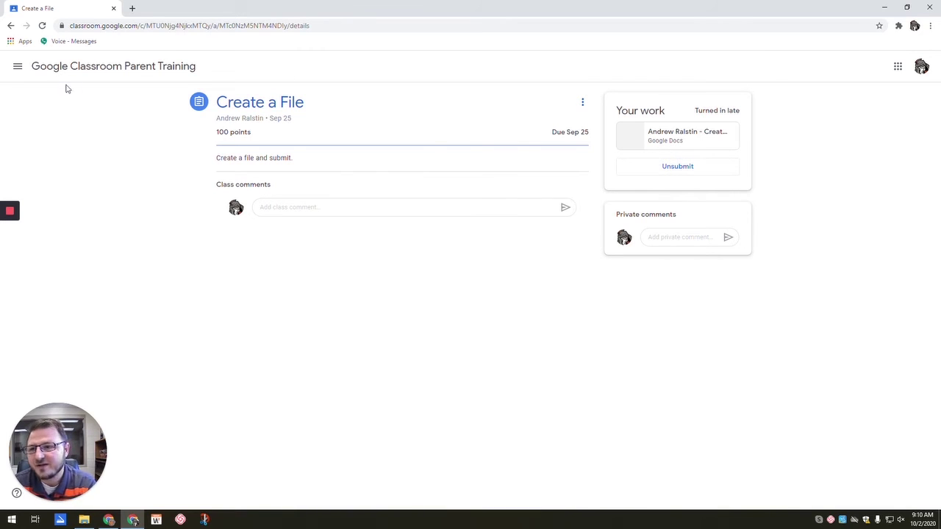
Return to the class's Classwork and view the Training Final Exam form attached to the Final Exam assignment, closing it when done
click(18, 66)
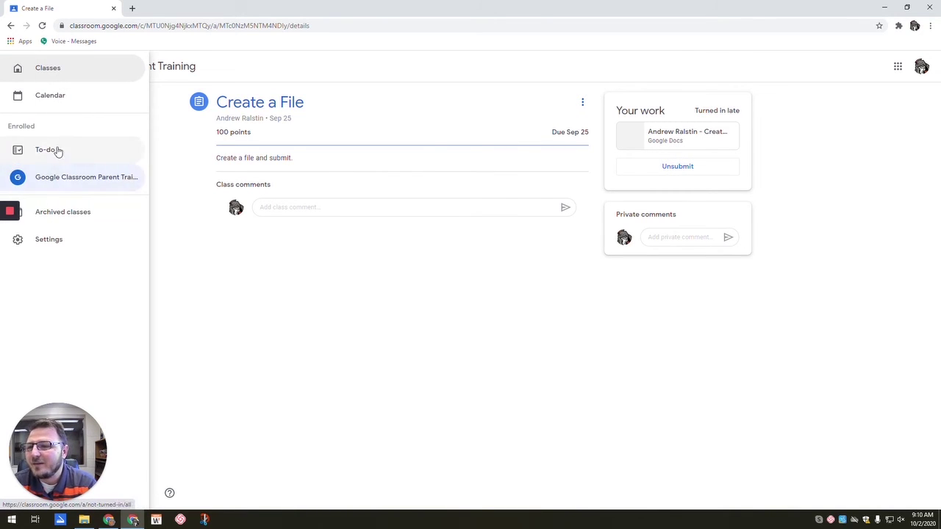
click(62, 181)
click(478, 70)
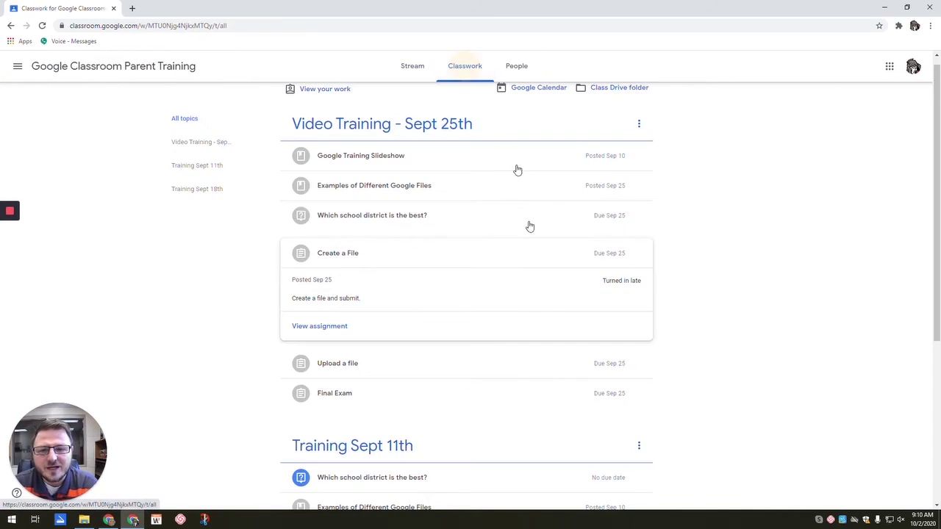
scroll(515, 279, down, 1)
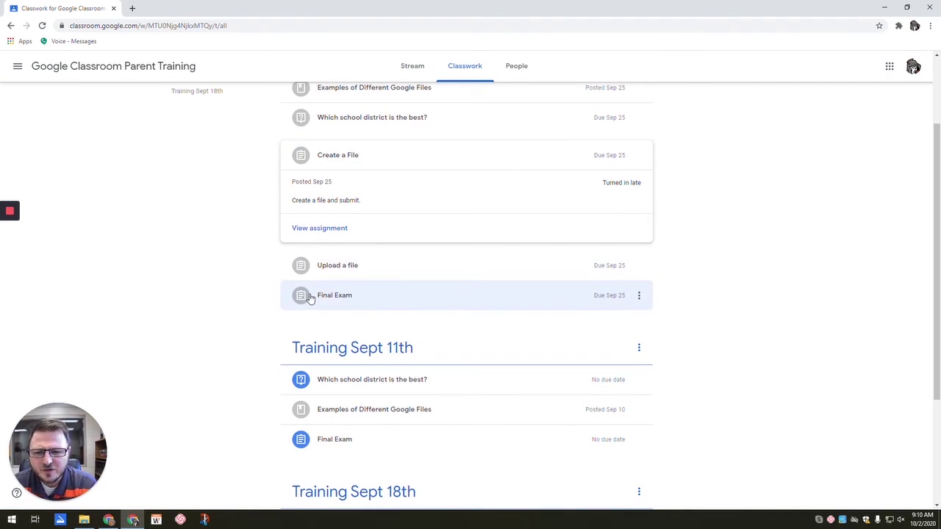
click(354, 300)
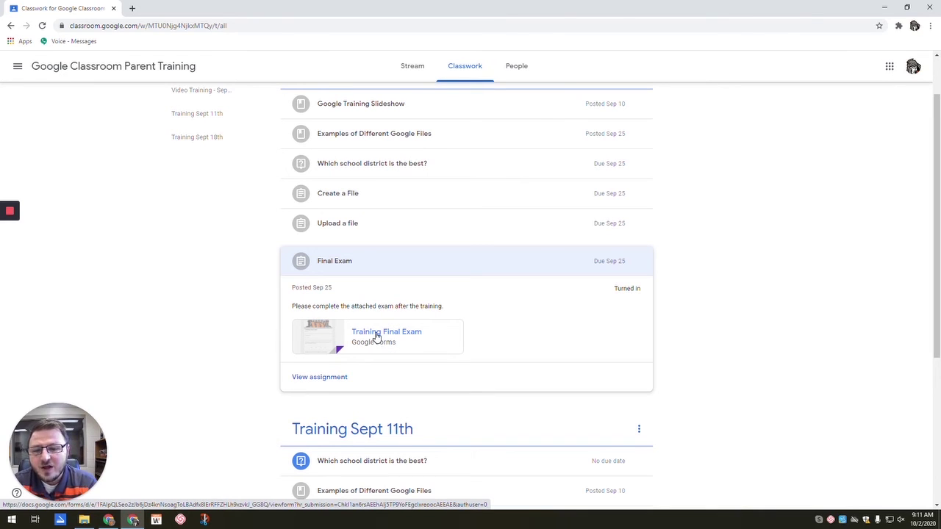
click(379, 330)
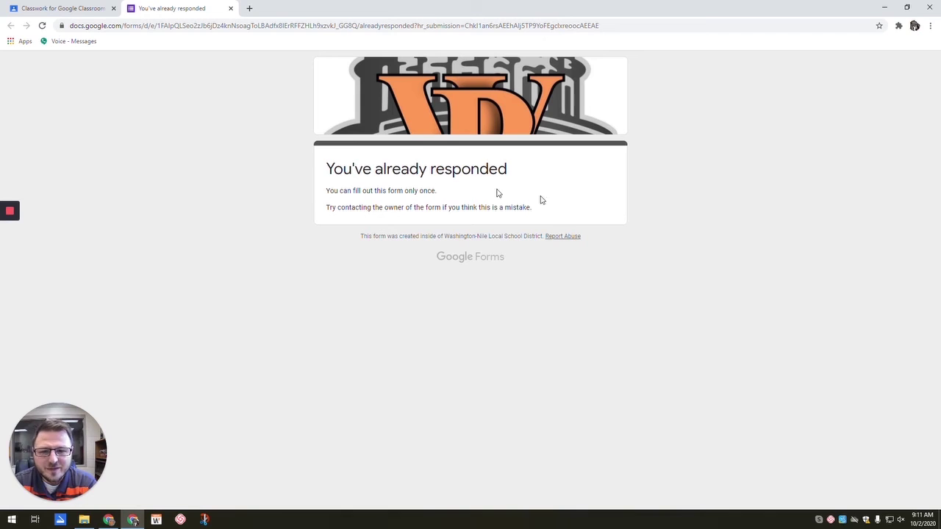
click(230, 8)
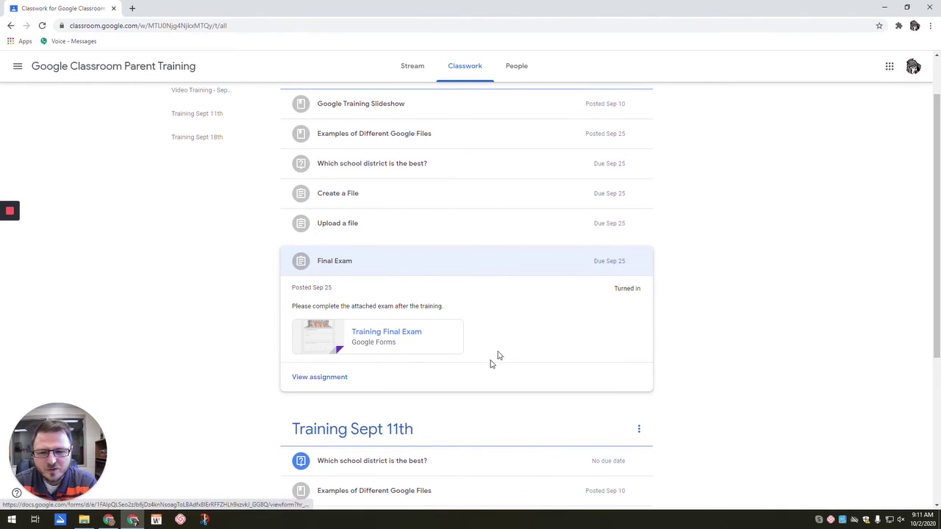
View the To-do list of assigned work and check its class filter, leaving it on All classes
scroll(572, 279, up, 2)
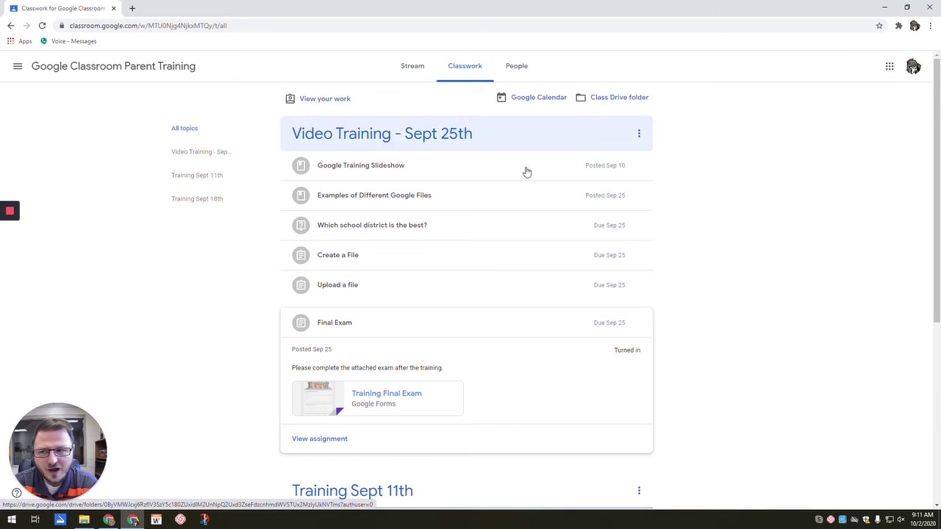
click(18, 67)
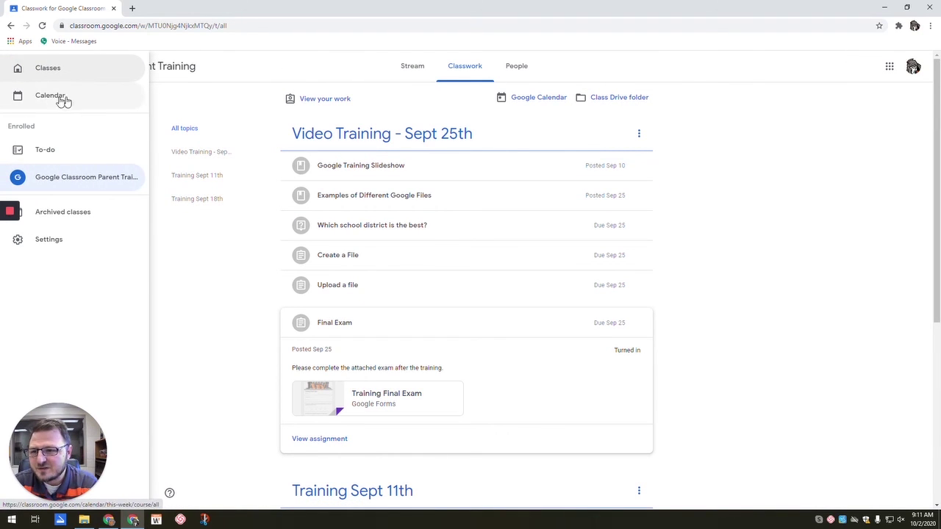
click(46, 151)
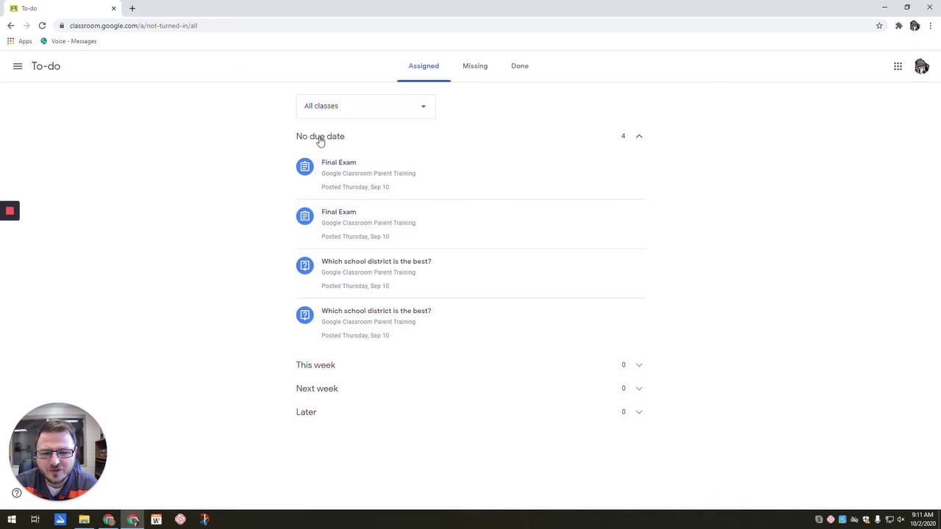
click(404, 114)
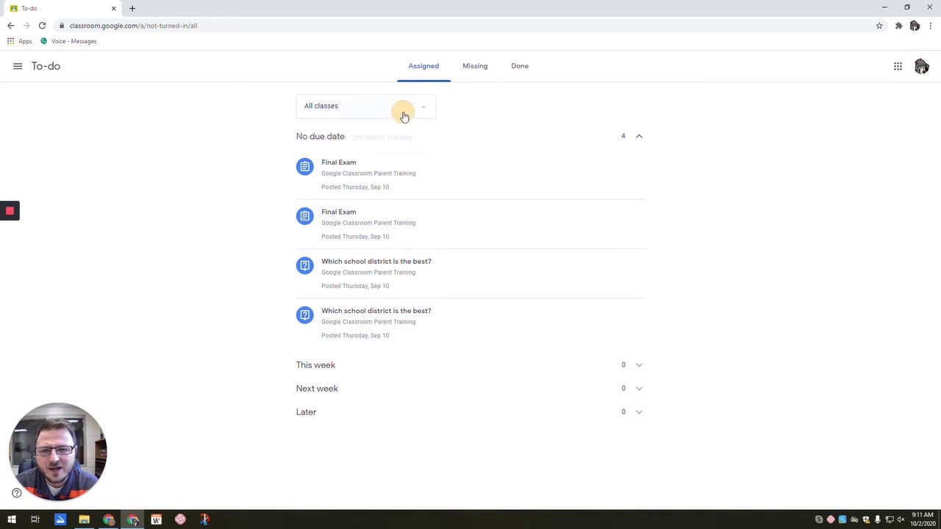
click(404, 117)
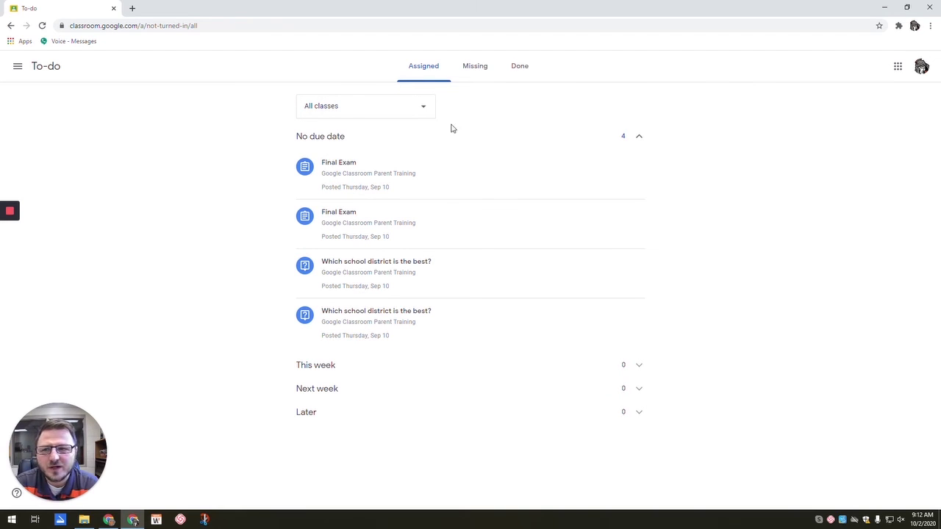
Go back to the Classwork of the Google Classroom Parent Training class
click(19, 68)
click(81, 150)
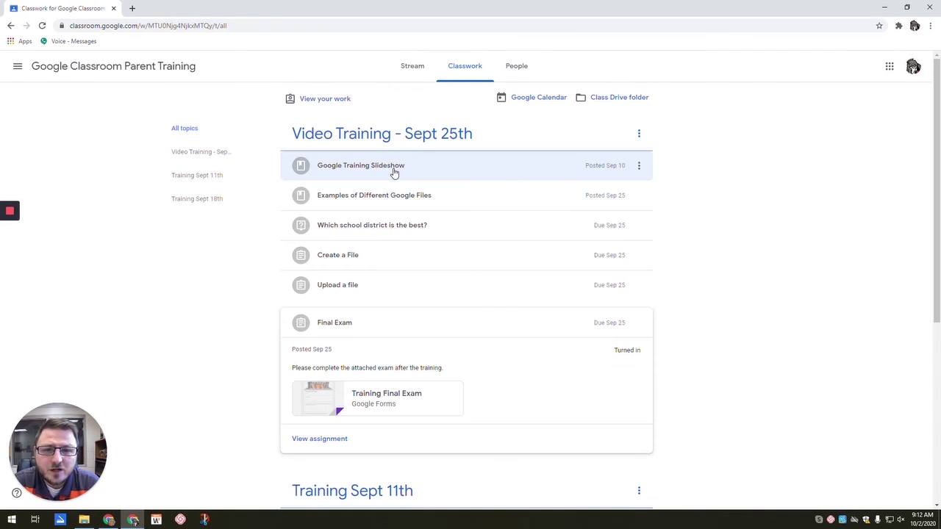